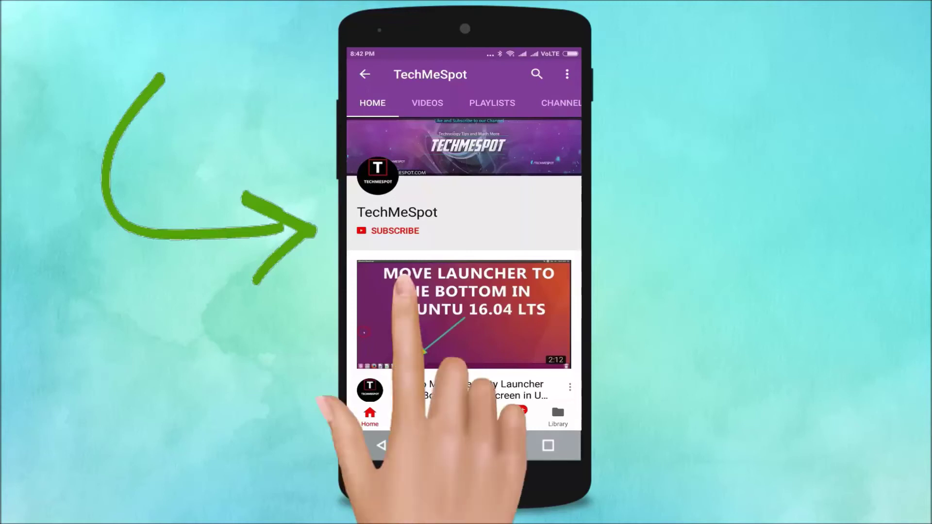
# Step: Bring Chrome's New Tab page in front of the Notepad note from the taskbar
pyautogui.click(395, 231)
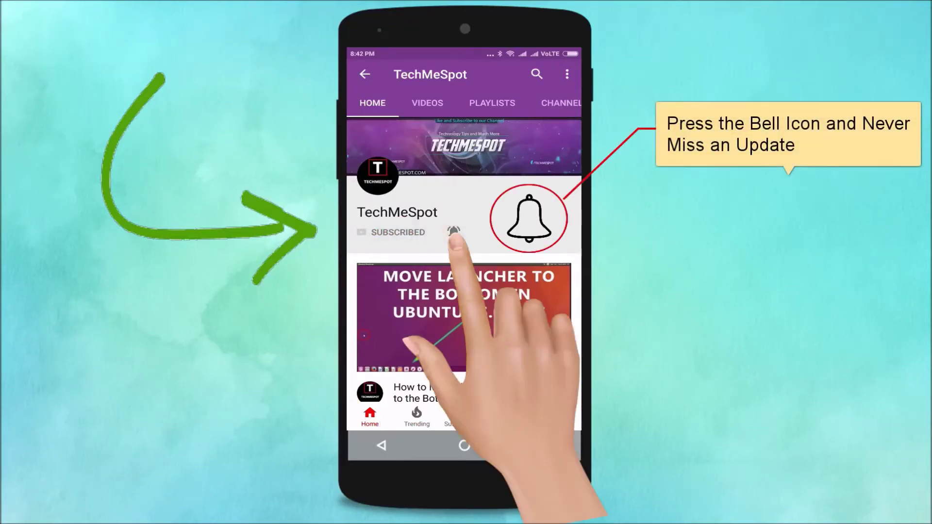
pyautogui.click(454, 233)
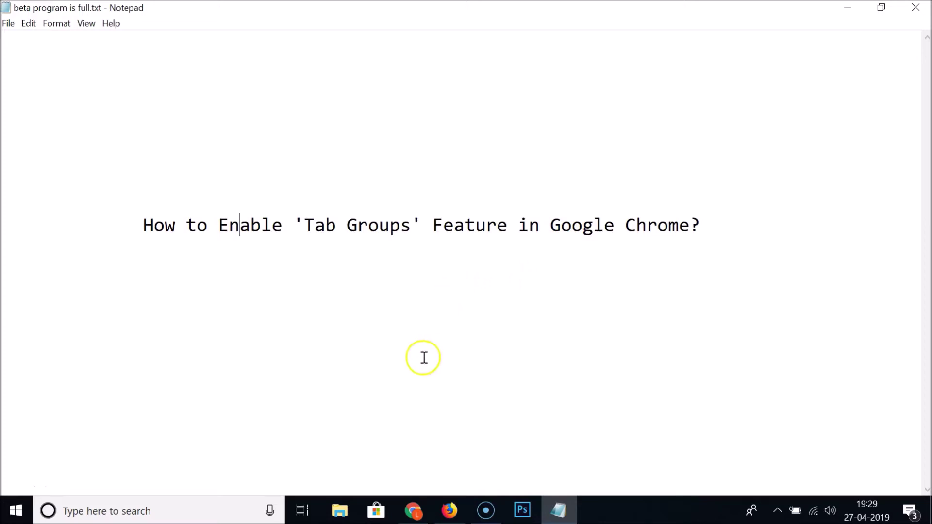
pyautogui.click(413, 510)
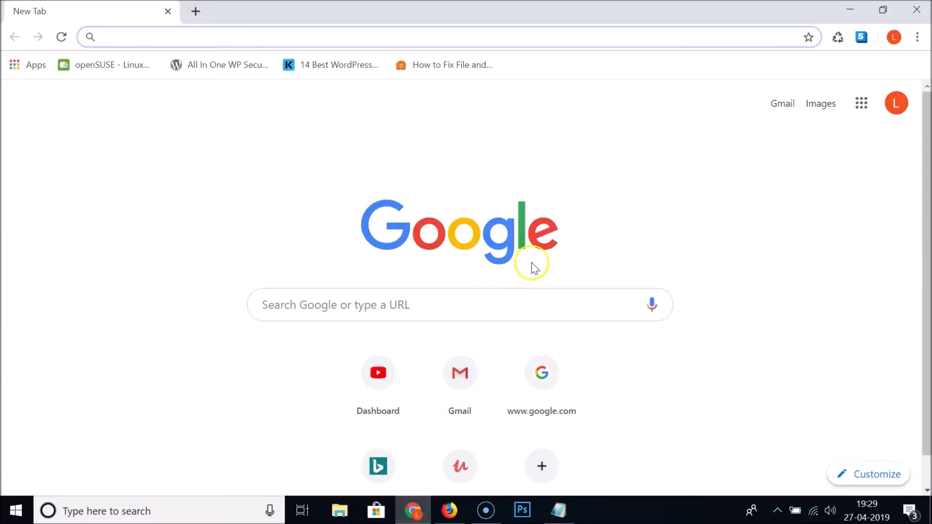
# Step: Confirm Chrome is up to date at version 74.0.3729.108 via Help > About, then switch to Notepad
pyautogui.click(917, 39)
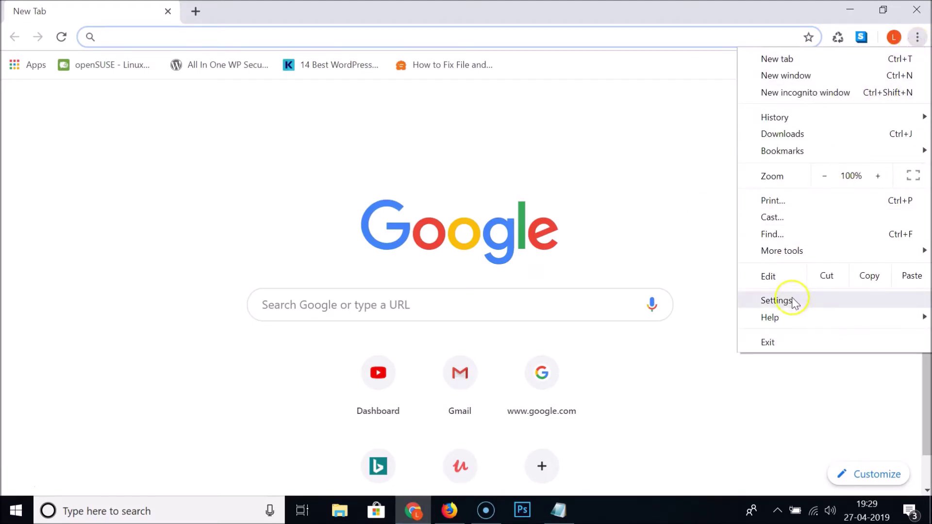
pyautogui.moveTo(794, 318)
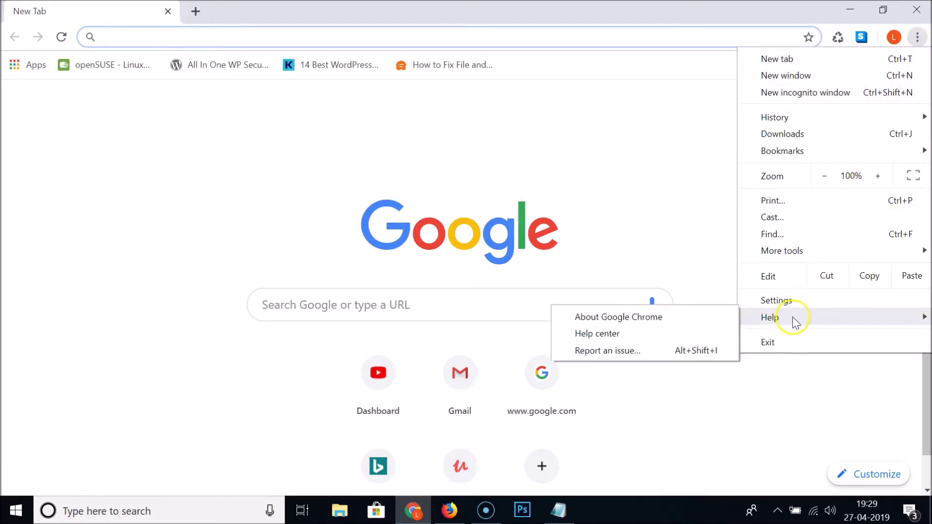
pyautogui.click(675, 323)
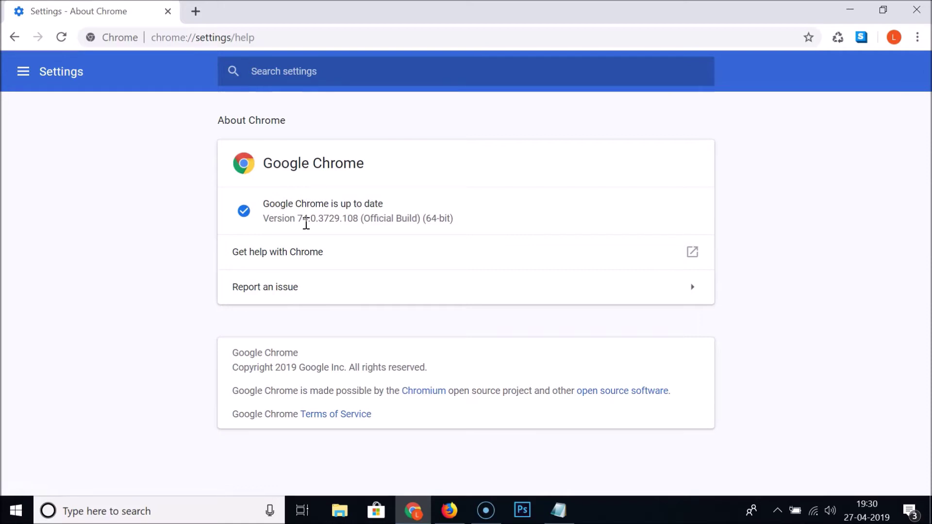
pyautogui.click(559, 509)
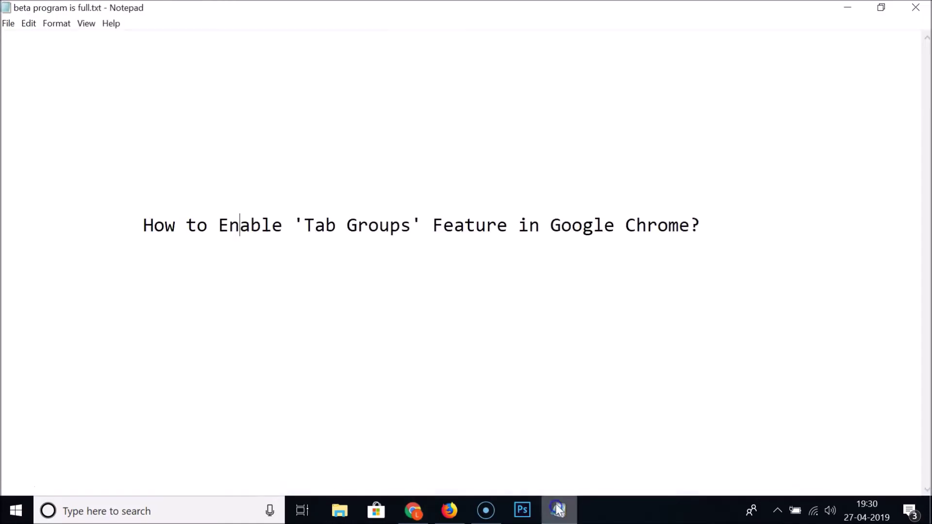
# Step: Minimize Notepad so Chrome's About page shows again
pyautogui.click(845, 9)
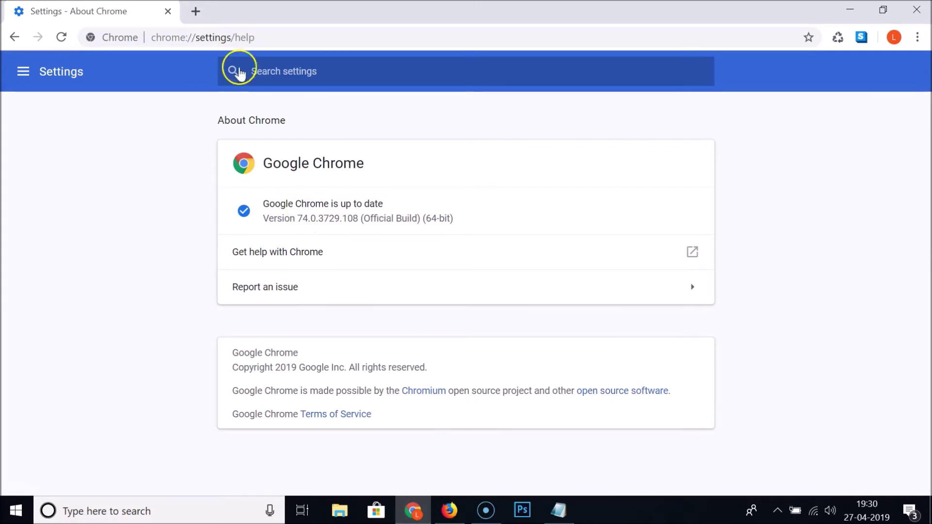
# Step: Replace the About Chrome tab with a new tab loading chrome://flags
pyautogui.click(196, 11)
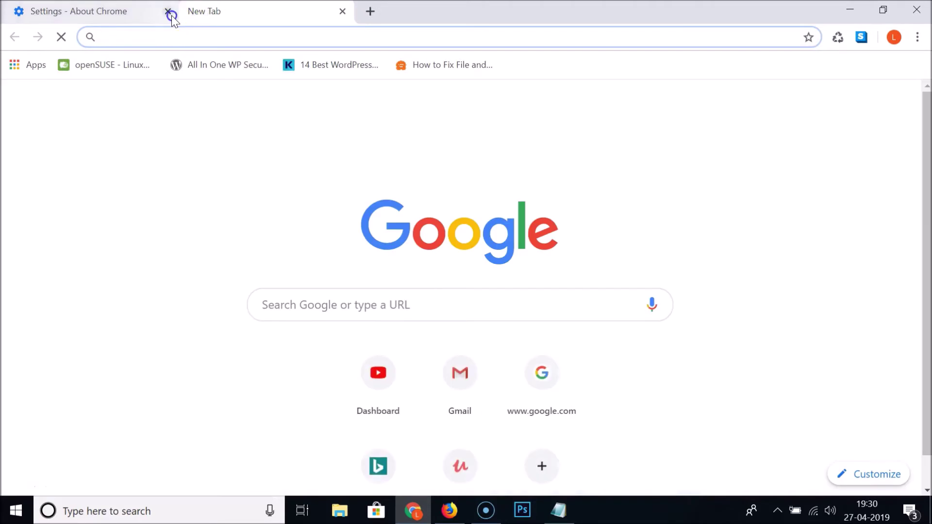
pyautogui.click(168, 12)
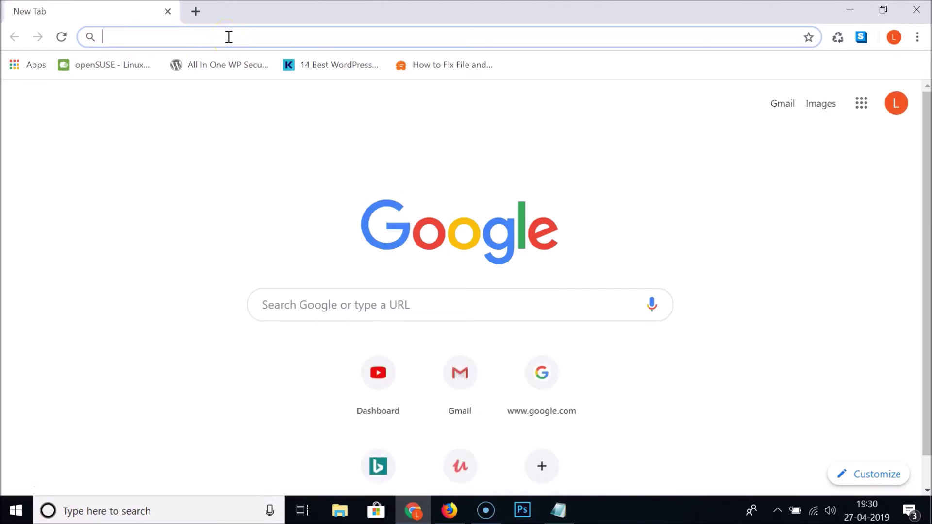
pyautogui.write('chrome:/')
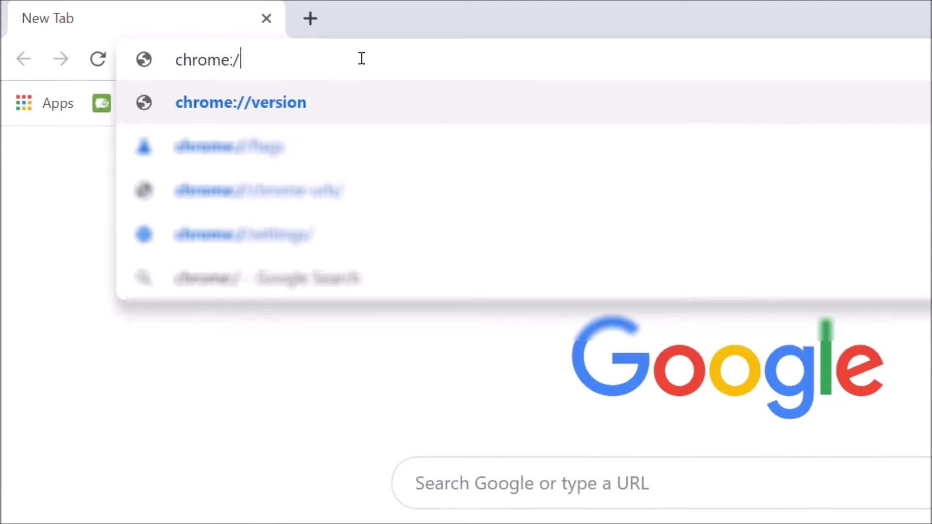
pyautogui.write('/fl')
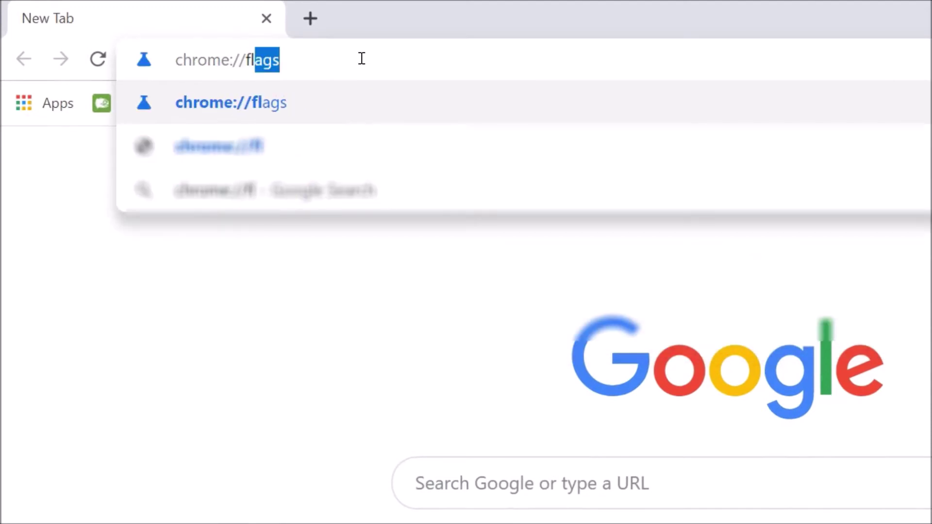
pyautogui.write('ags')
pyautogui.press('Return')
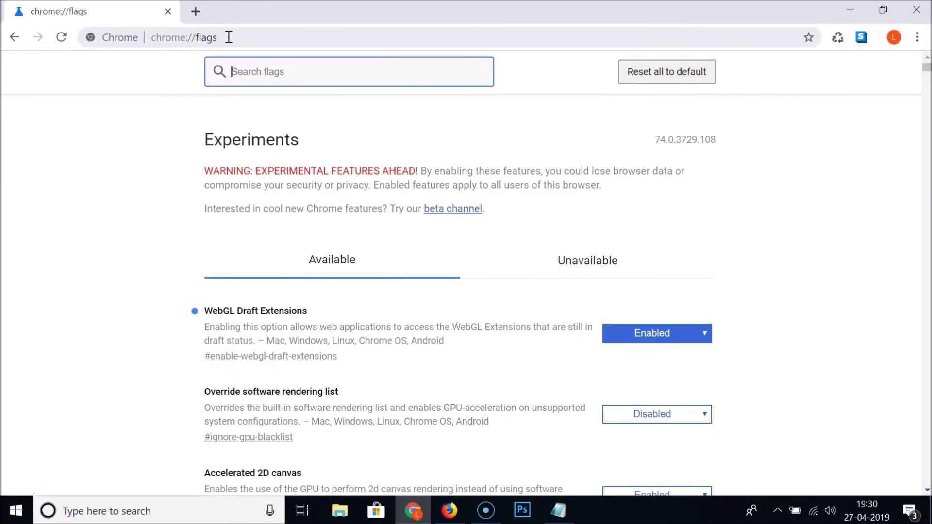
pyautogui.moveTo(229, 37); pyautogui.dragTo(176, 38)
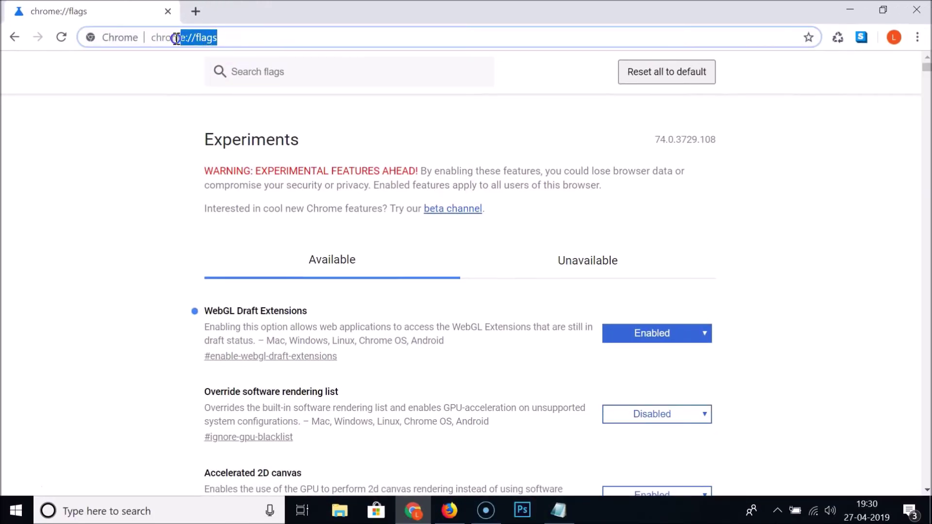
pyautogui.click(161, 94)
# Step: Search flags for 'tab gro', set Tab Groups to Enabled, and relaunch Chrome
pyautogui.click(304, 74)
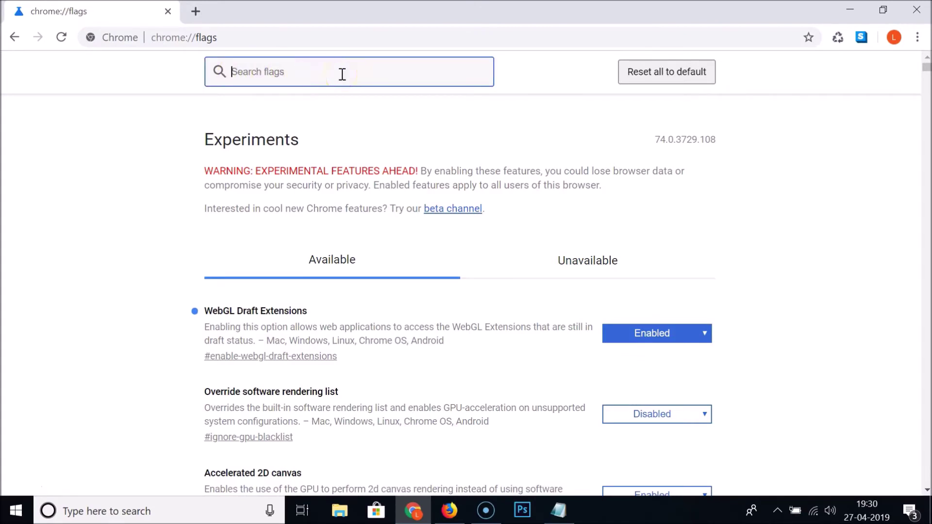
pyautogui.write('tab groups')
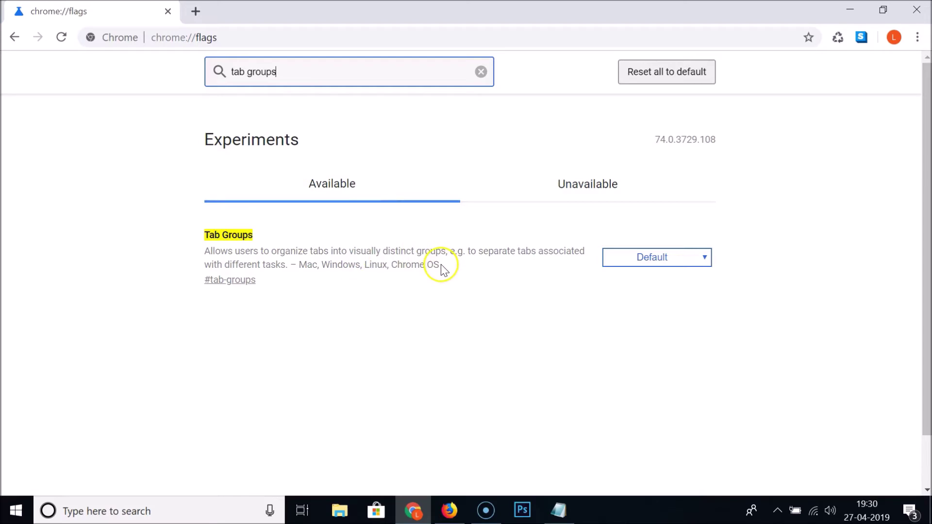
pyautogui.click(685, 260)
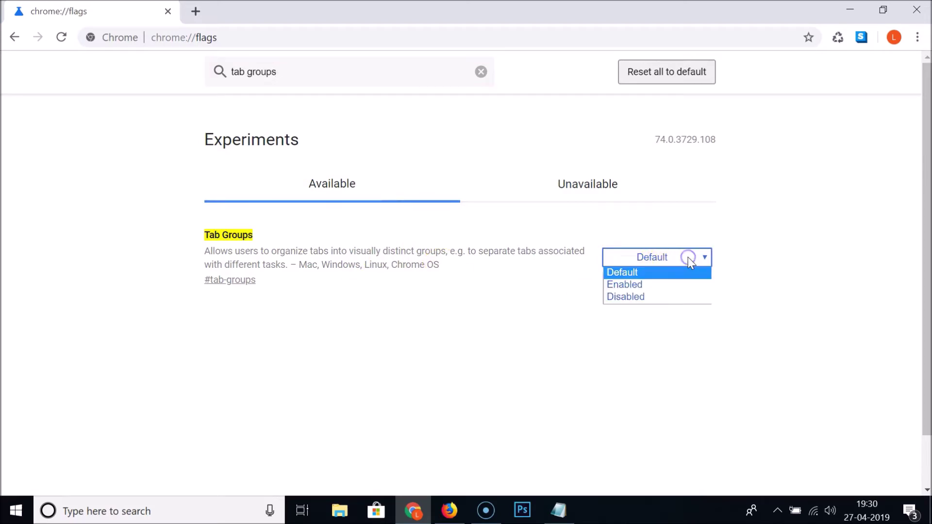
pyautogui.click(651, 287)
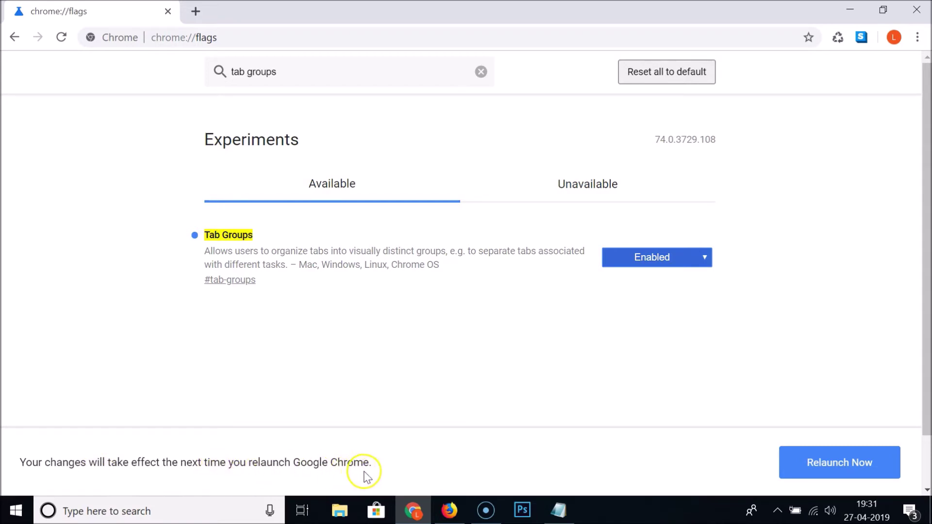
pyautogui.click(834, 464)
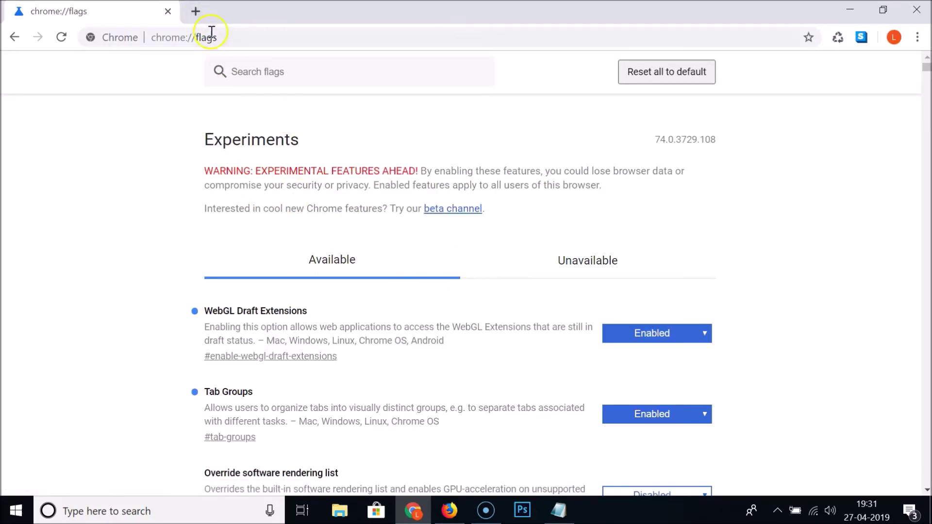
pyautogui.click(198, 10)
# Step: Close the flags tab and load google.com and techmespot.com in separate tabs
pyautogui.click(168, 12)
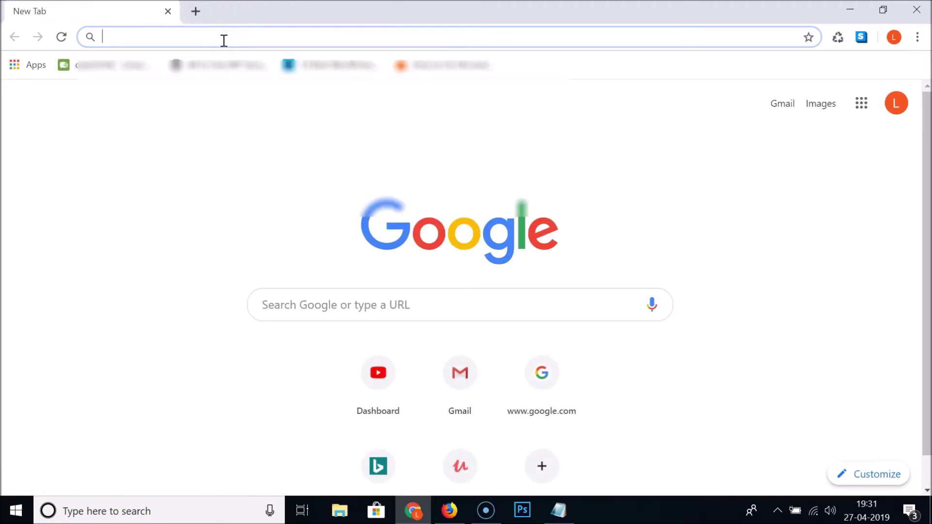
pyautogui.write('google.com')
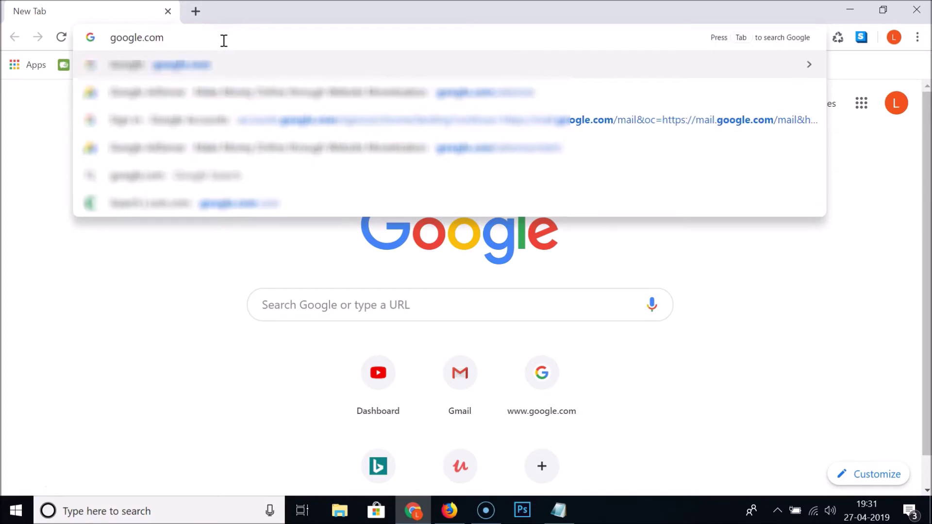
pyautogui.press('Return')
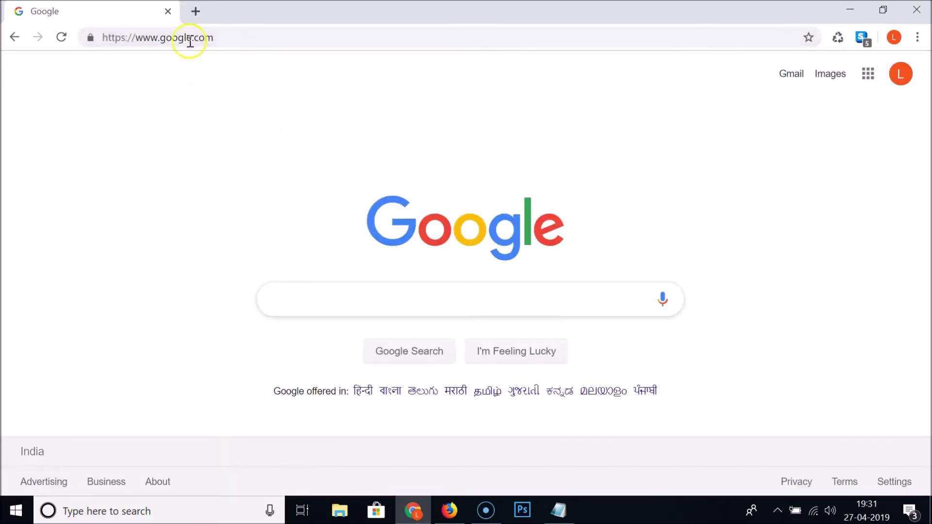
pyautogui.click(195, 11)
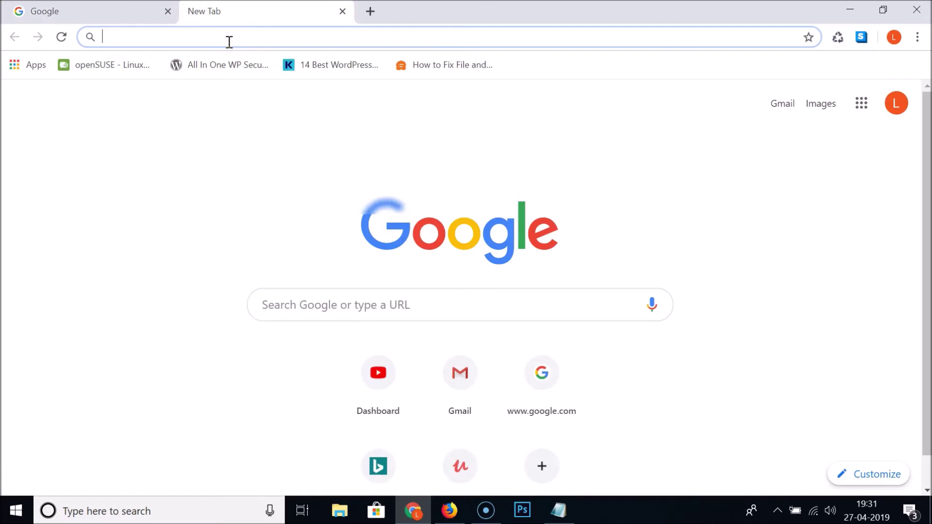
pyautogui.write('techmespot.com')
pyautogui.press('Return')
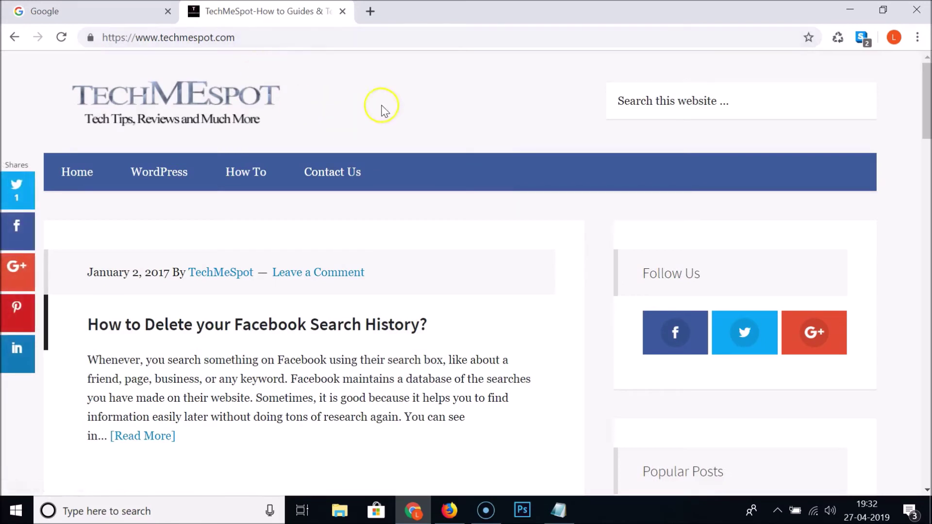
# Step: Load bing.com in a third tab, then return to the Google tab
pyautogui.click(369, 10)
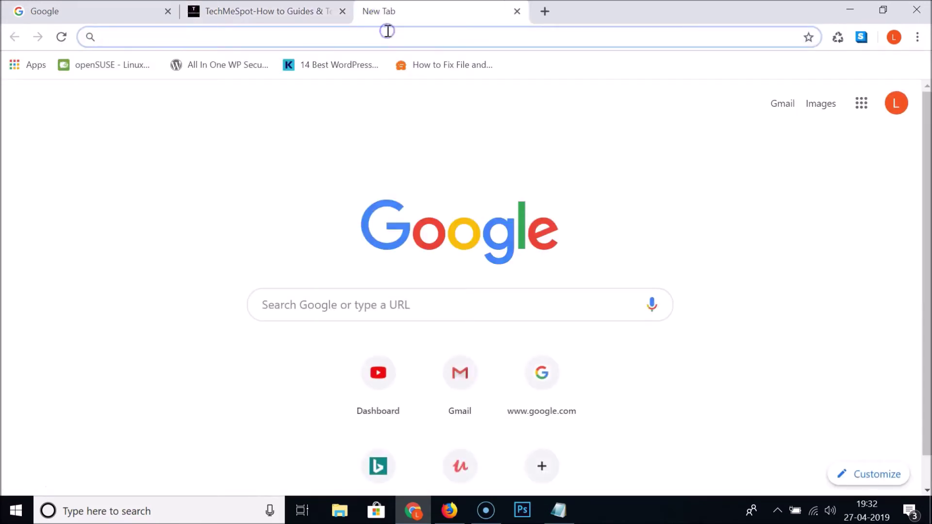
pyautogui.write('bing.com')
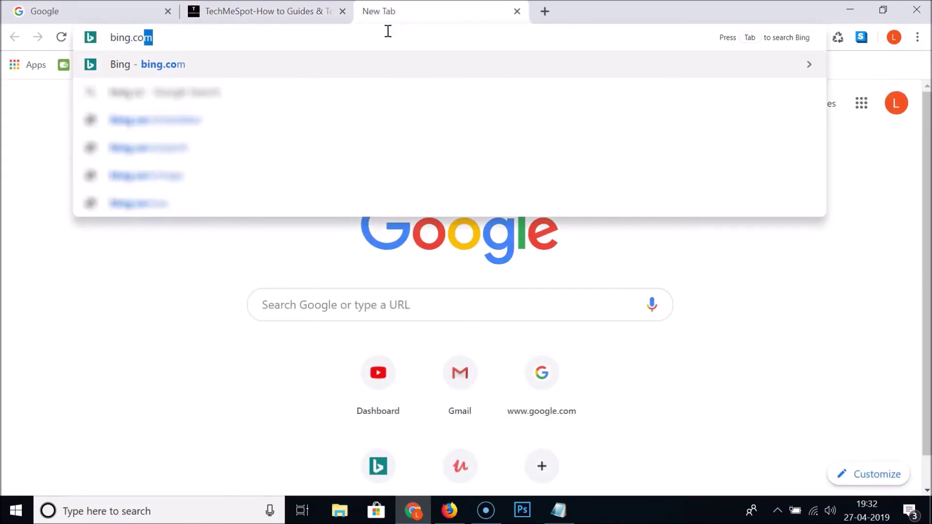
pyautogui.press('Return')
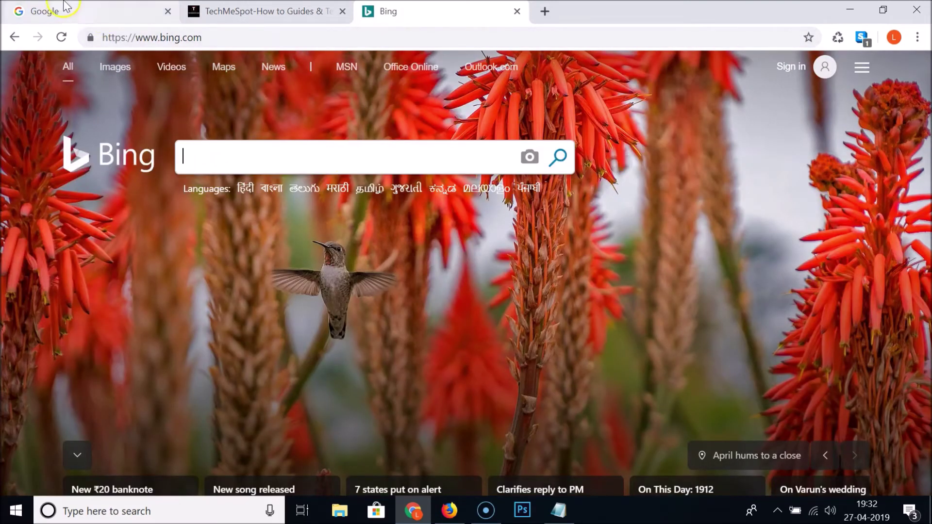
pyautogui.click(97, 11)
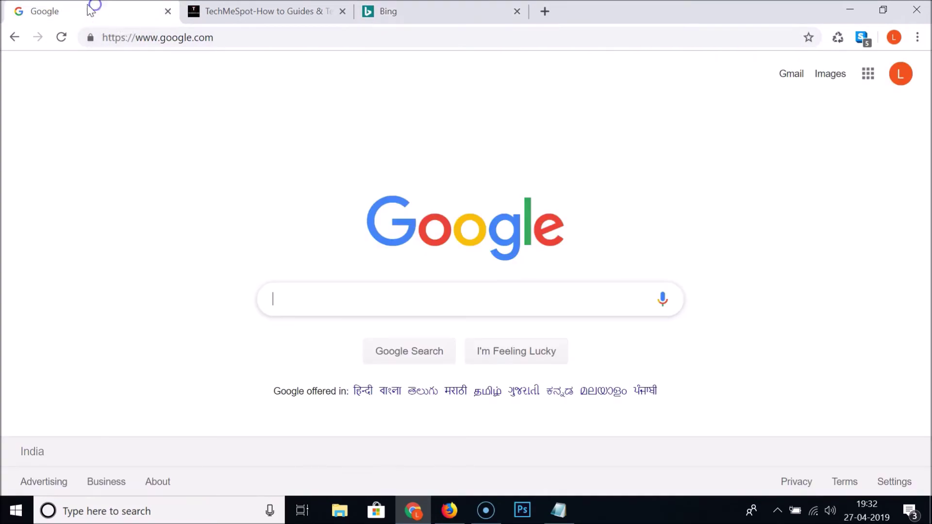
pyautogui.click(397, 13)
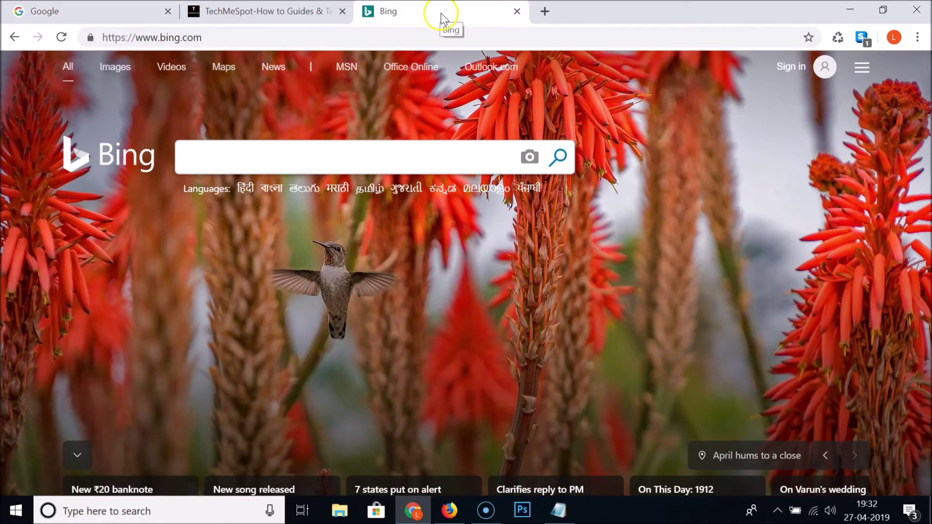
pyautogui.click(107, 11)
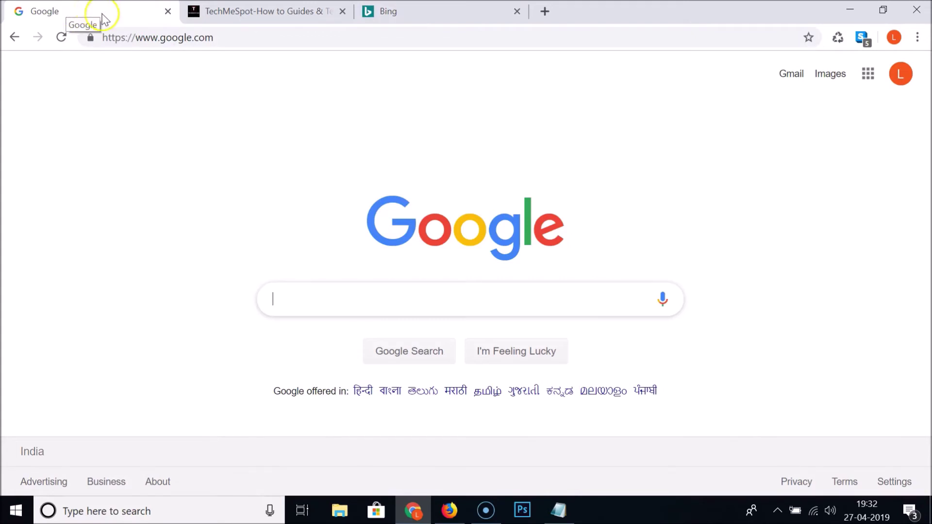
# Step: Put the Google tab into a new tab group, Group 0
pyautogui.rightClick(105, 9)
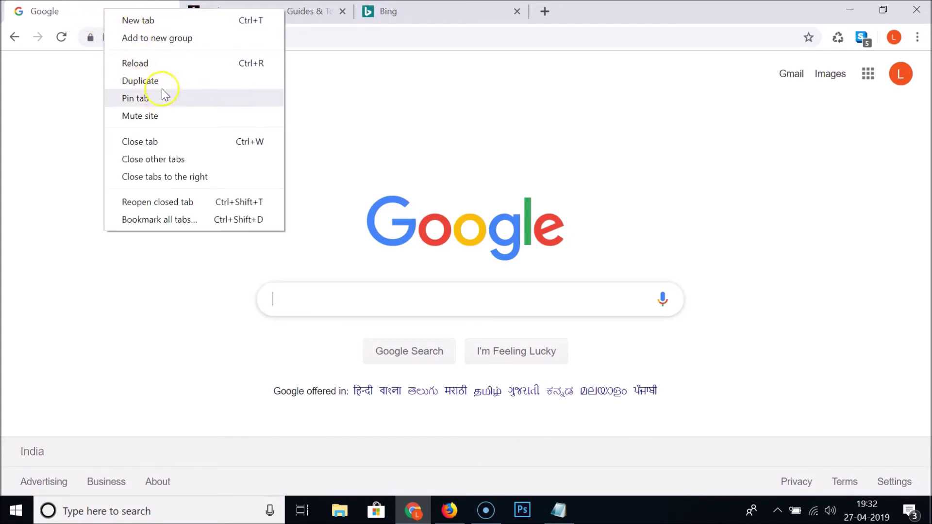
pyautogui.click(180, 43)
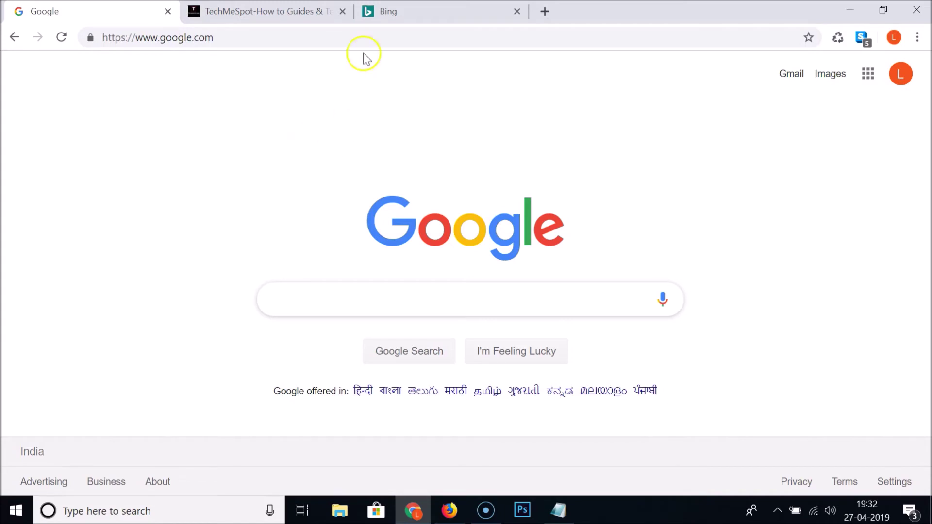
pyautogui.click(417, 16)
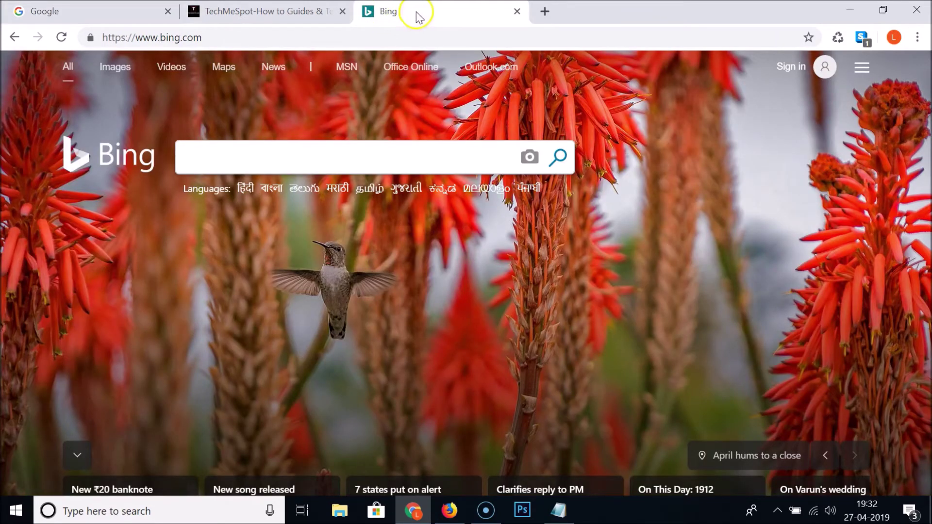
pyautogui.rightClick(412, 12)
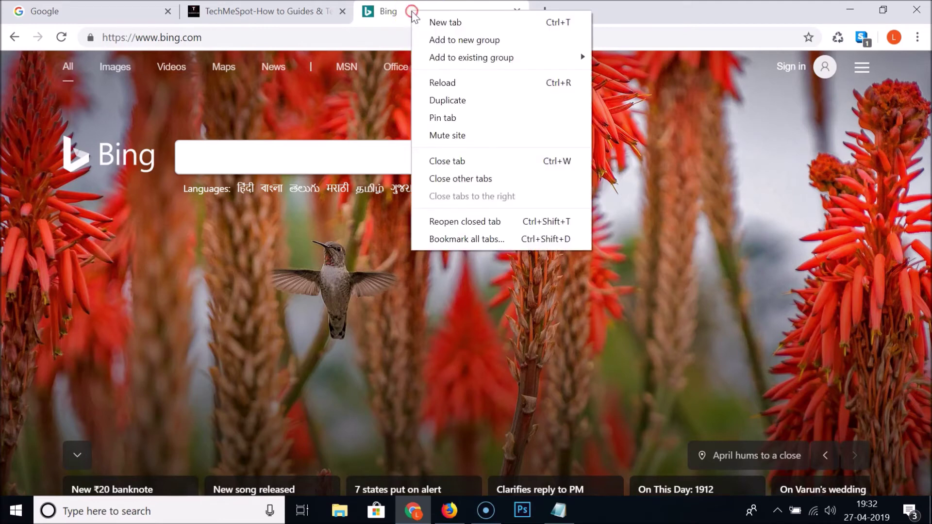
pyautogui.moveTo(529, 63)
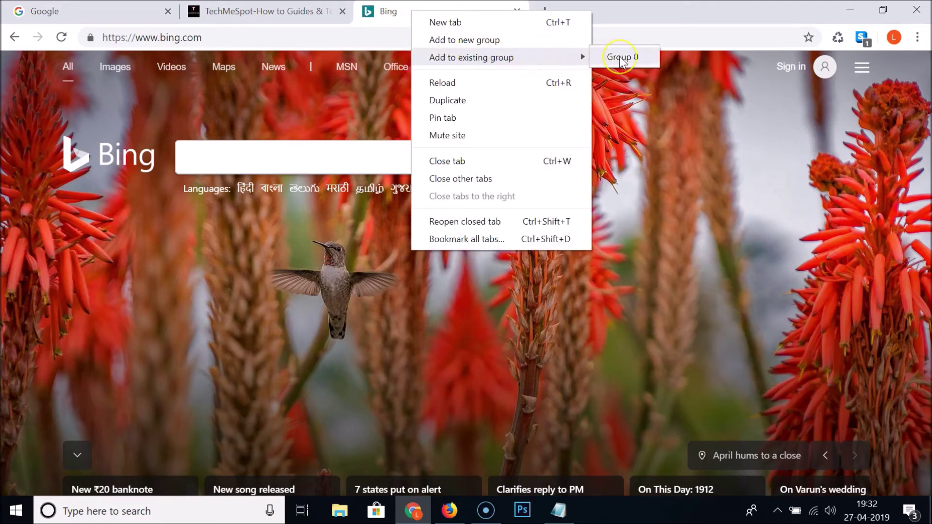
pyautogui.click(41, 11)
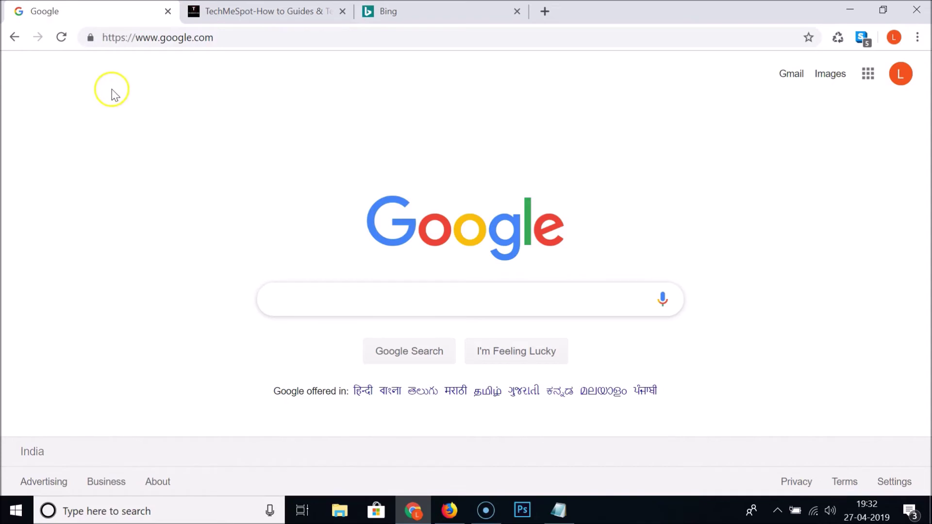
# Step: Add the Bing tab to Group 0 via its Add to existing group menu
pyautogui.click(413, 14)
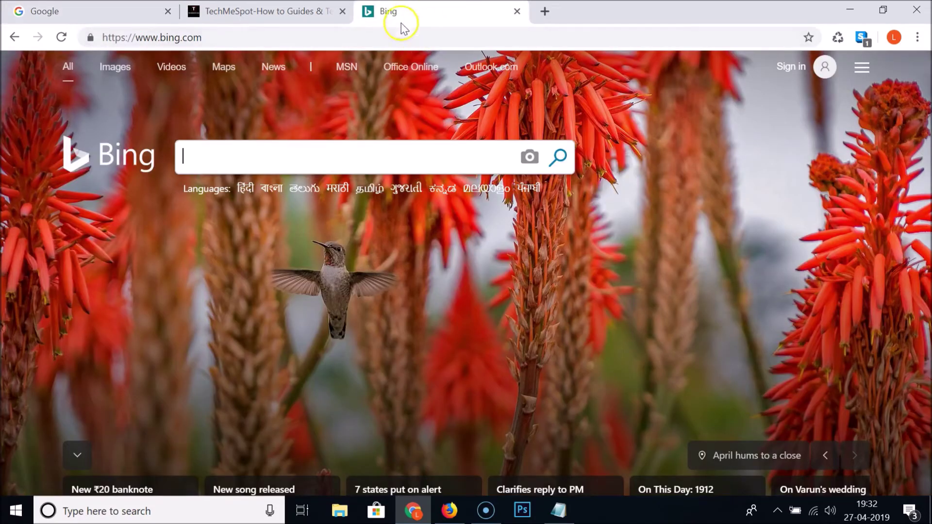
pyautogui.rightClick(420, 17)
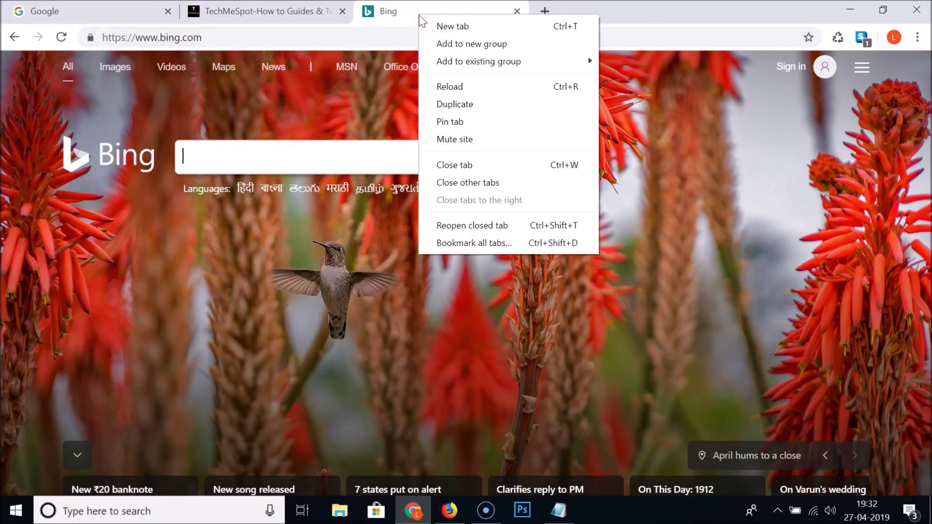
pyautogui.click(413, 14)
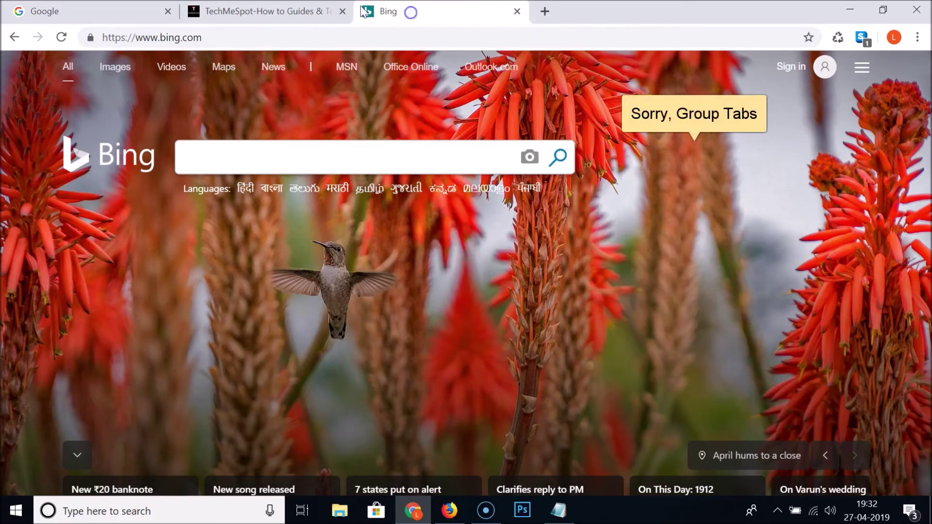
pyautogui.click(97, 11)
pyautogui.click(414, 14)
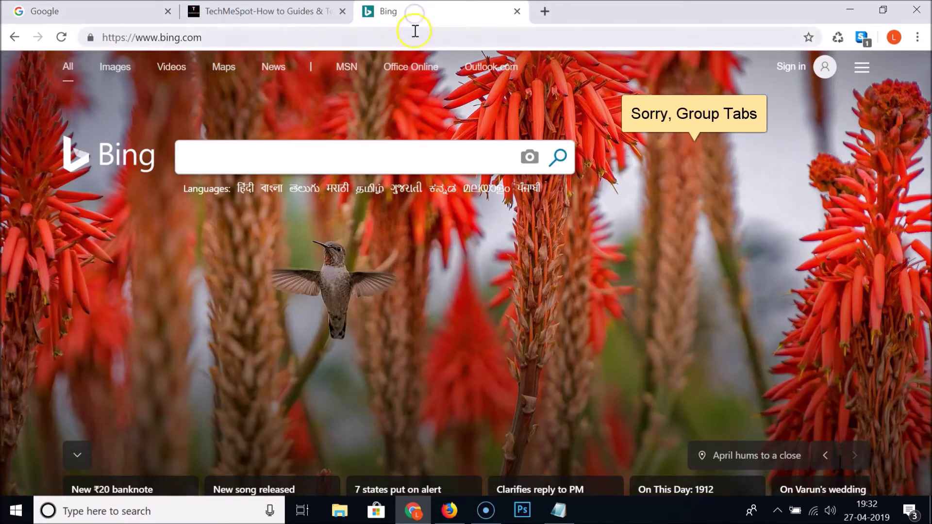
pyautogui.rightClick(420, 15)
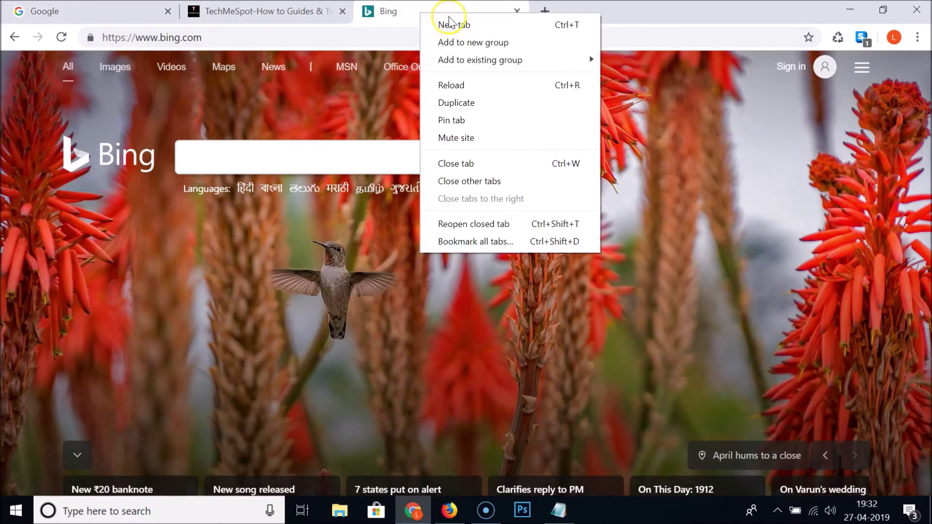
pyautogui.moveTo(470, 63)
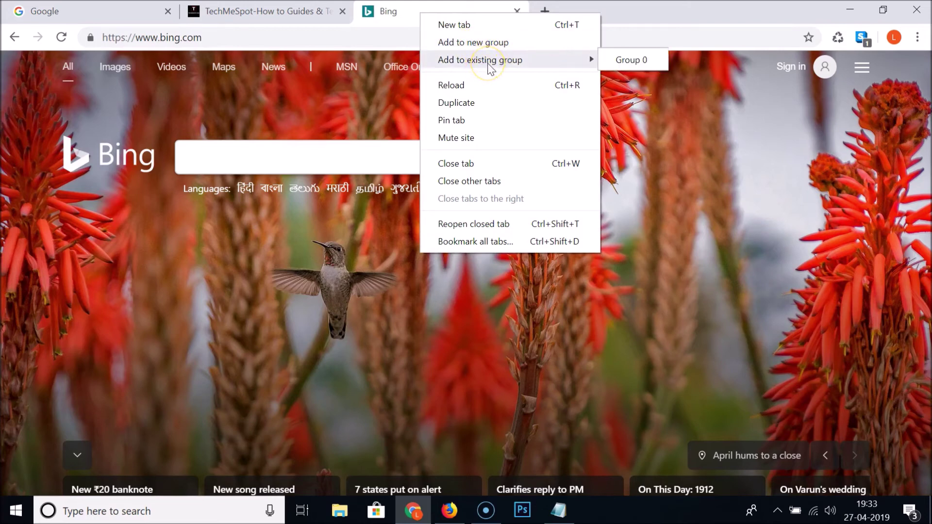
pyautogui.click(406, 7)
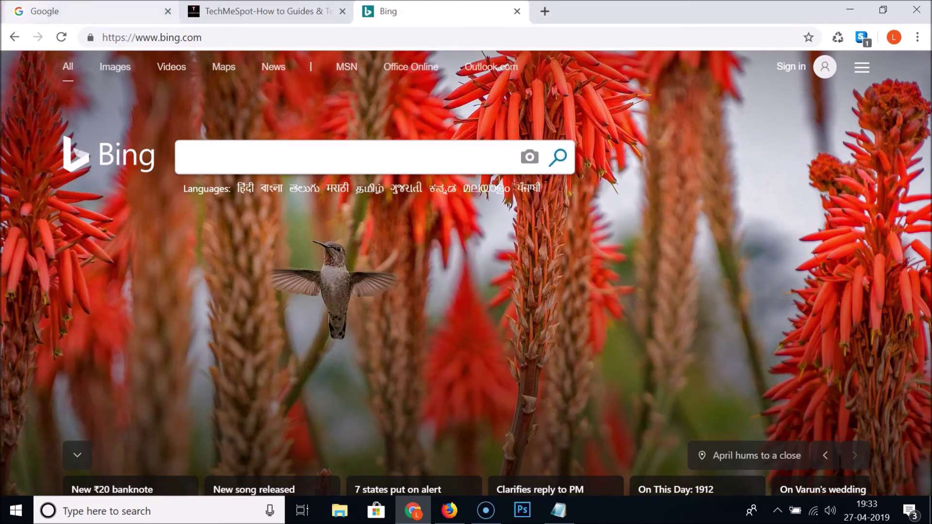
pyautogui.rightClick(436, 17)
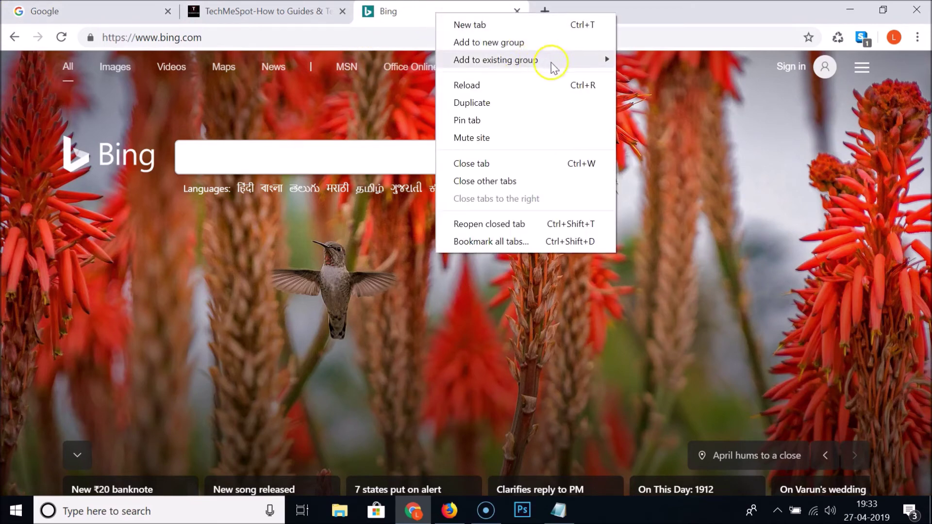
pyautogui.moveTo(544, 64)
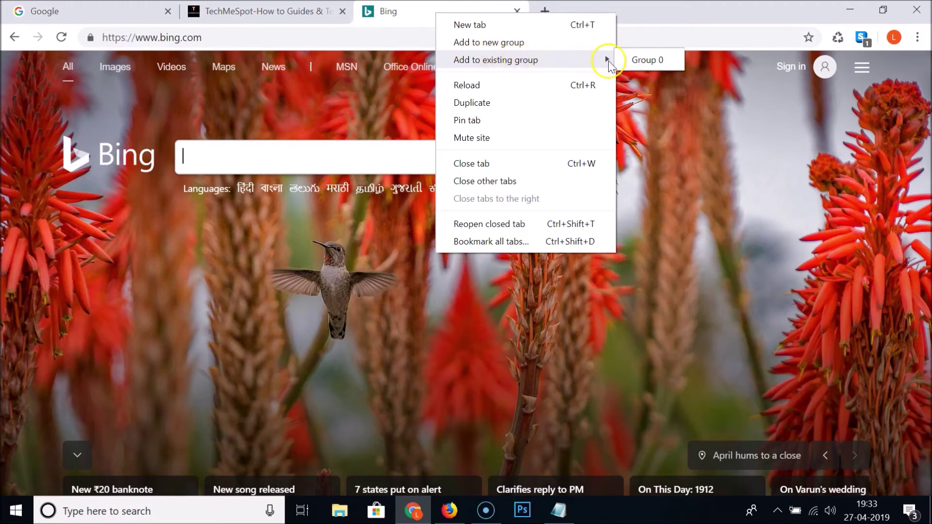
pyautogui.click(637, 61)
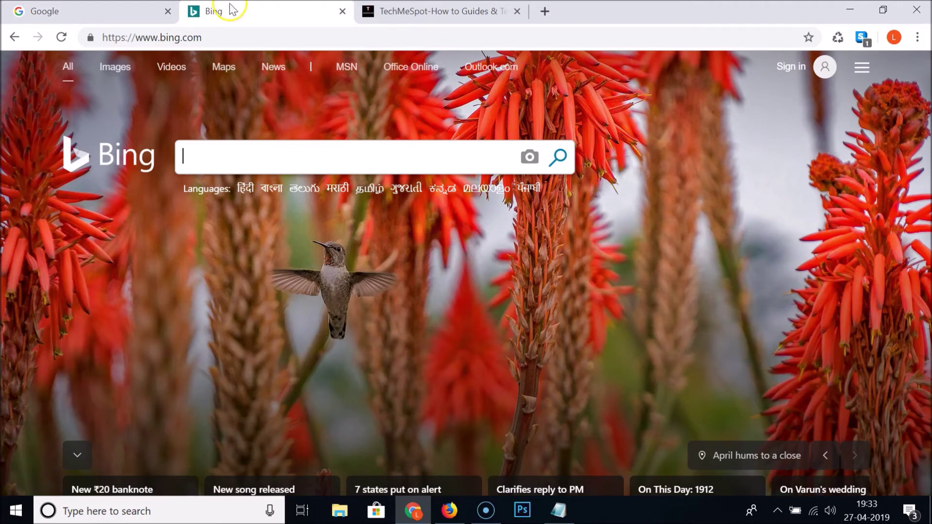
# Step: Review the grouped Bing tab's Add to existing group options without changes, then return to Google
pyautogui.click(125, 17)
pyautogui.click(258, 19)
pyautogui.click(121, 9)
pyautogui.click(212, 12)
pyautogui.click(136, 17)
pyautogui.click(250, 16)
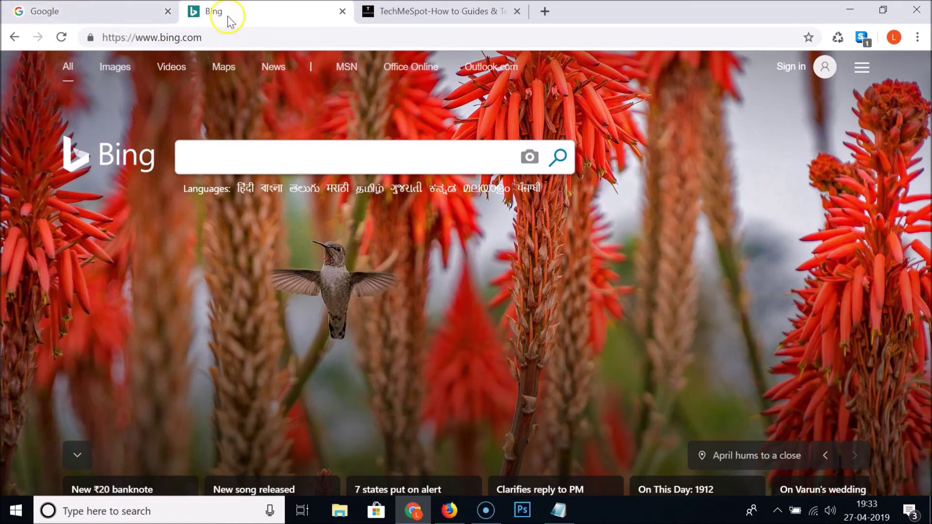
pyautogui.rightClick(242, 14)
pyautogui.rightClick(250, 14)
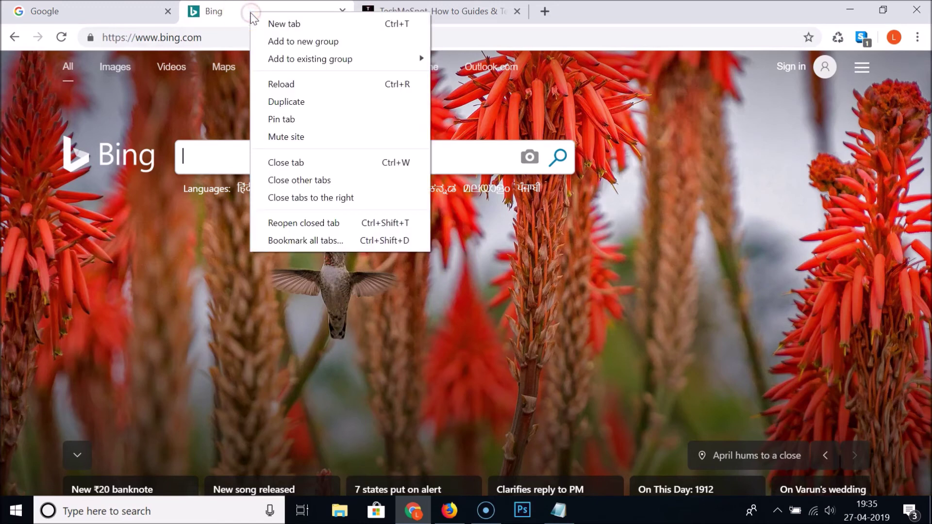
pyautogui.moveTo(304, 63)
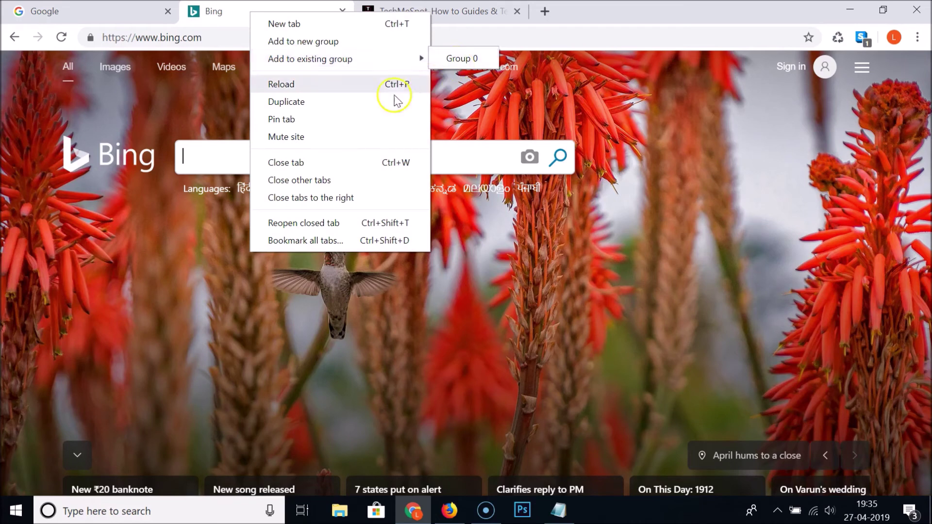
pyautogui.click(106, 208)
pyautogui.click(121, 14)
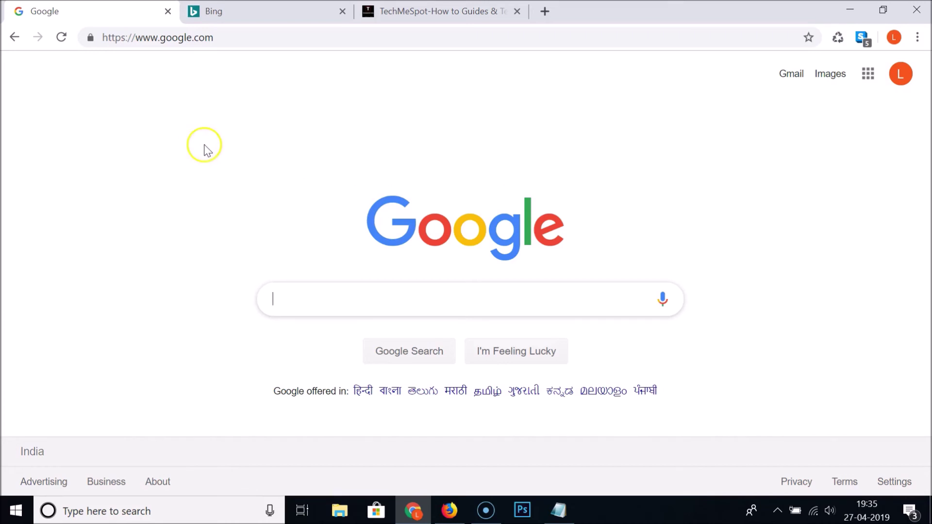
# Step: Load chrome://flags in a fourth tab
pyautogui.click(536, 20)
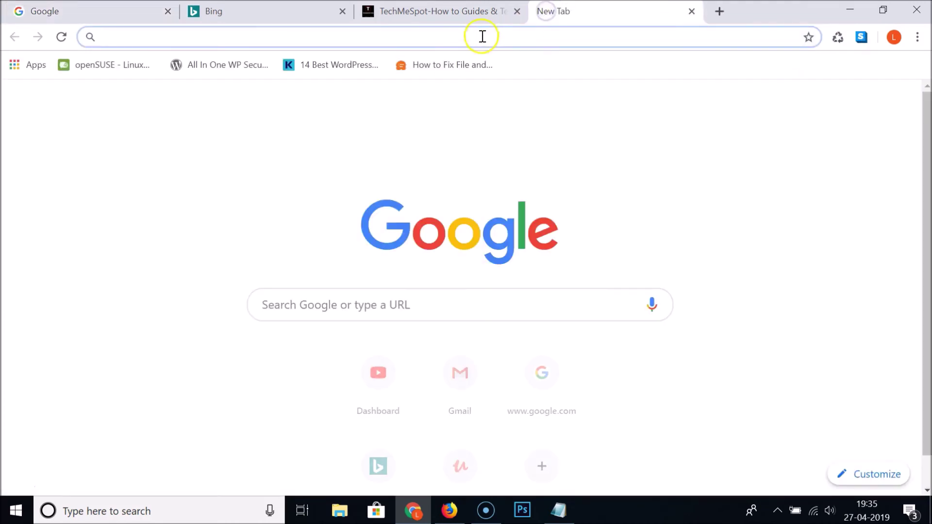
pyautogui.write('chrome')
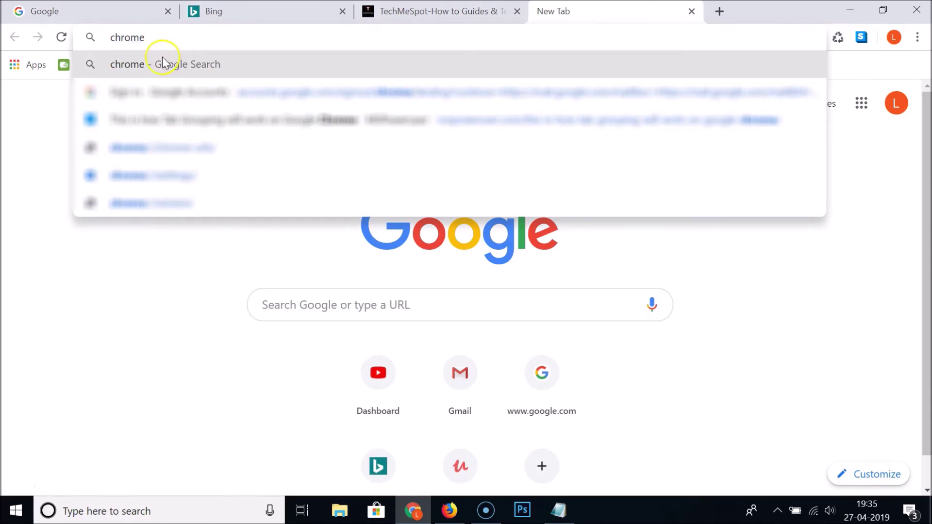
pyautogui.write(':')
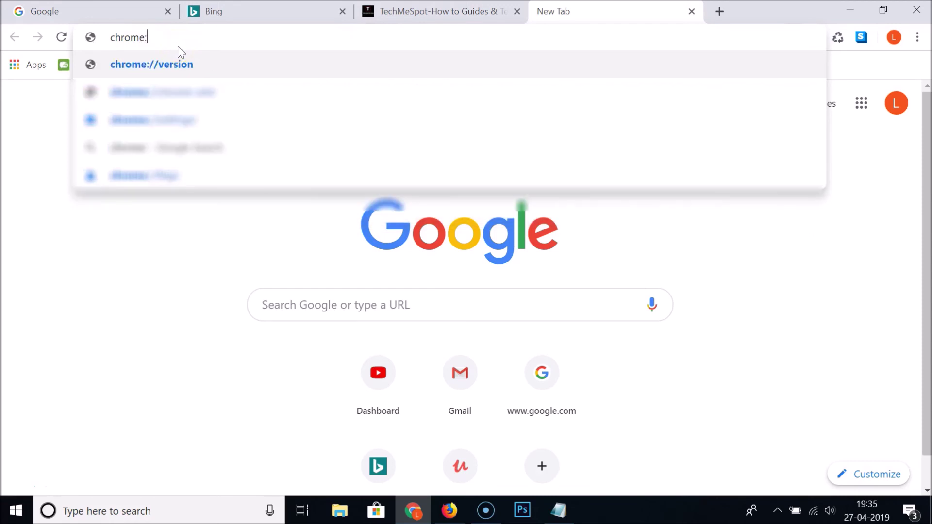
pyautogui.write('//flags')
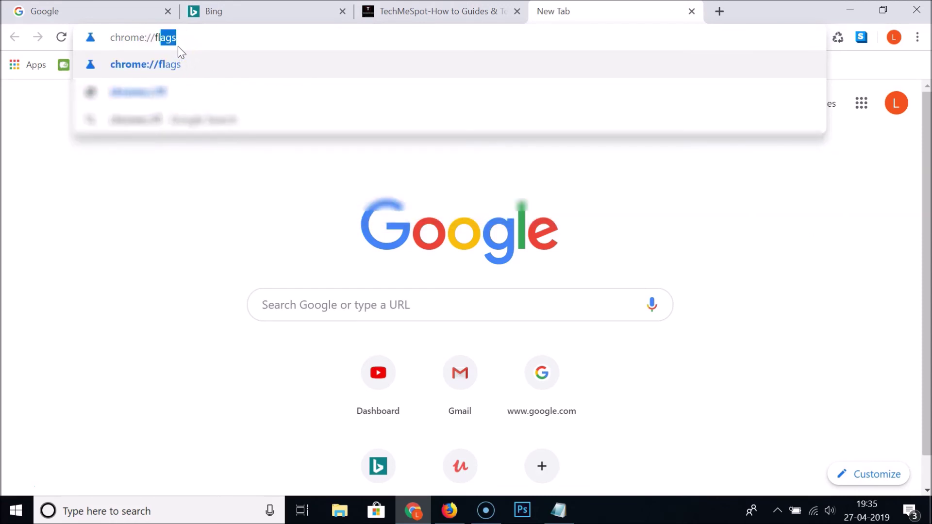
pyautogui.press('Return')
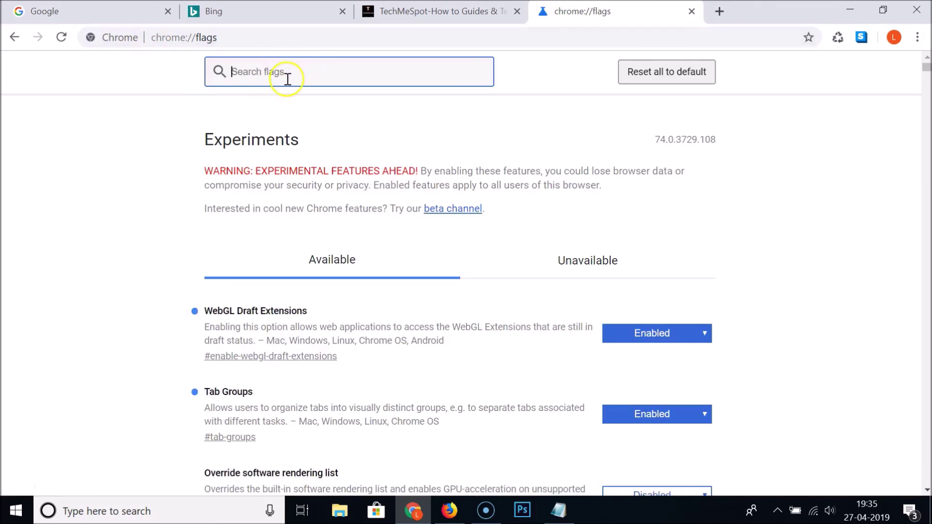
# Step: Search 'tab gr', set Tab Groups to Default, relaunch, then check the Bing tab's context menu
pyautogui.write('tab groups')
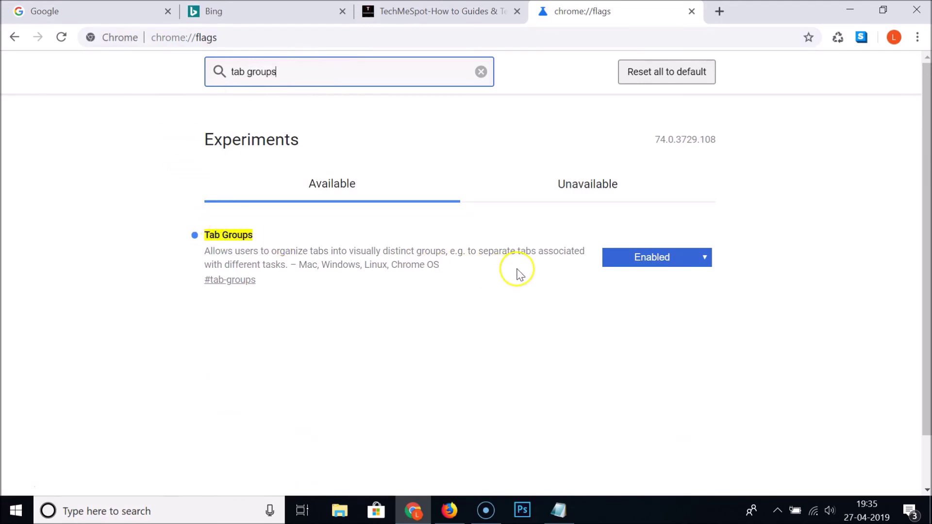
pyautogui.click(703, 259)
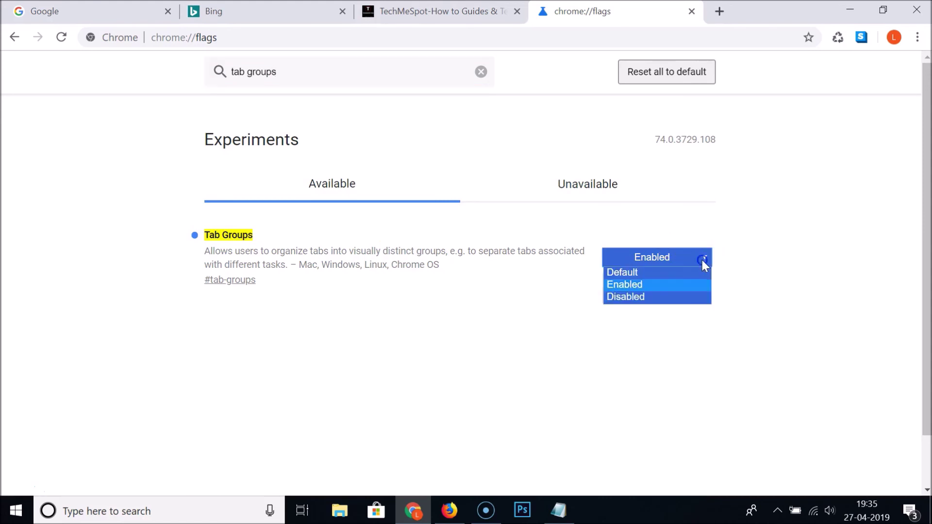
pyautogui.click(663, 272)
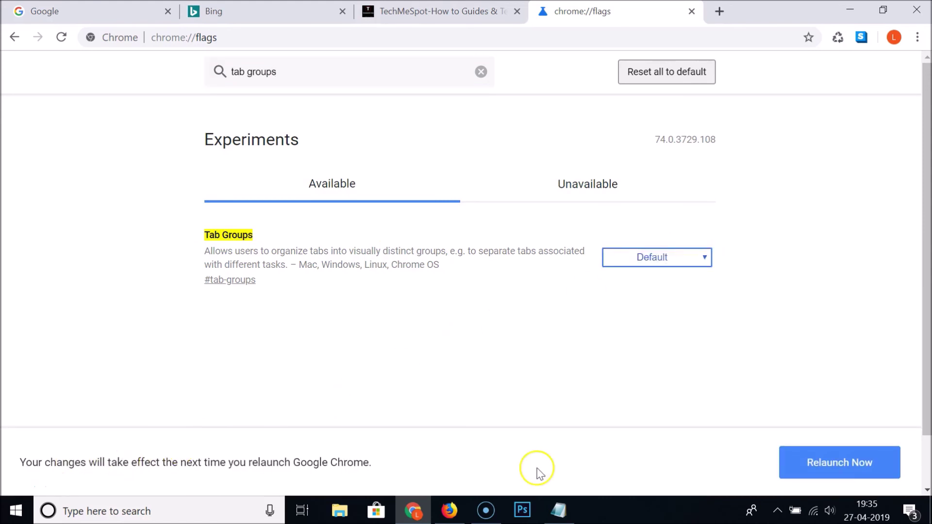
pyautogui.click(813, 463)
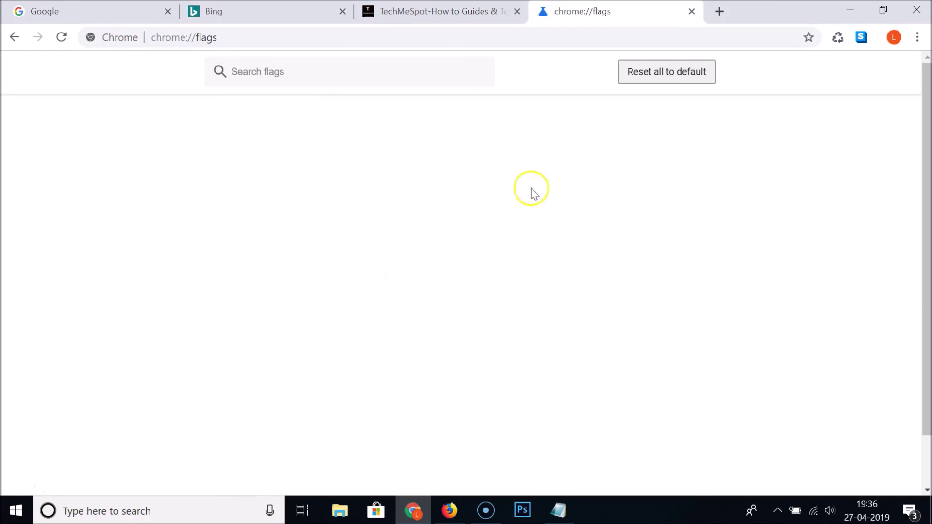
pyautogui.click(269, 12)
pyautogui.rightClick(269, 11)
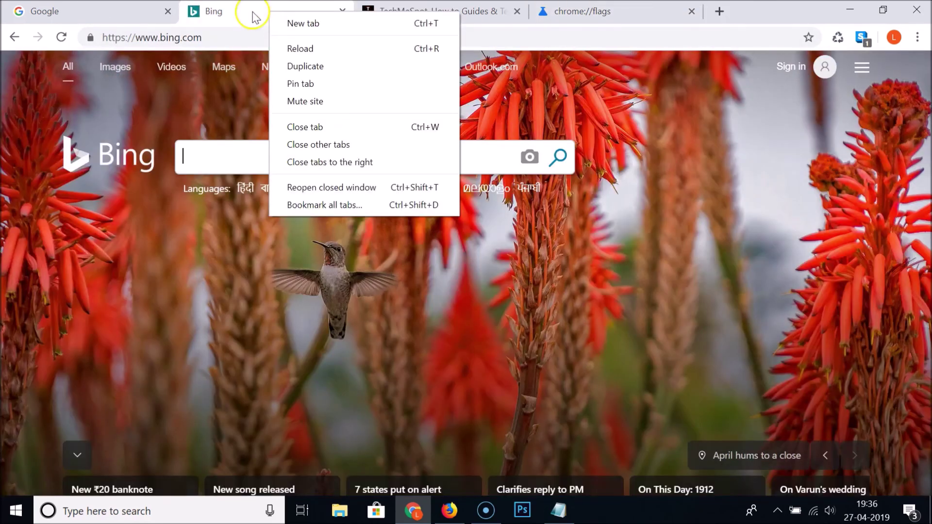
# Step: Switch back to the Notepad note 'How to Enable 'Tab Groups' Feature in Google Chrome?' and place the cursor in its title line
pyautogui.click(433, 231)
pyautogui.click(558, 510)
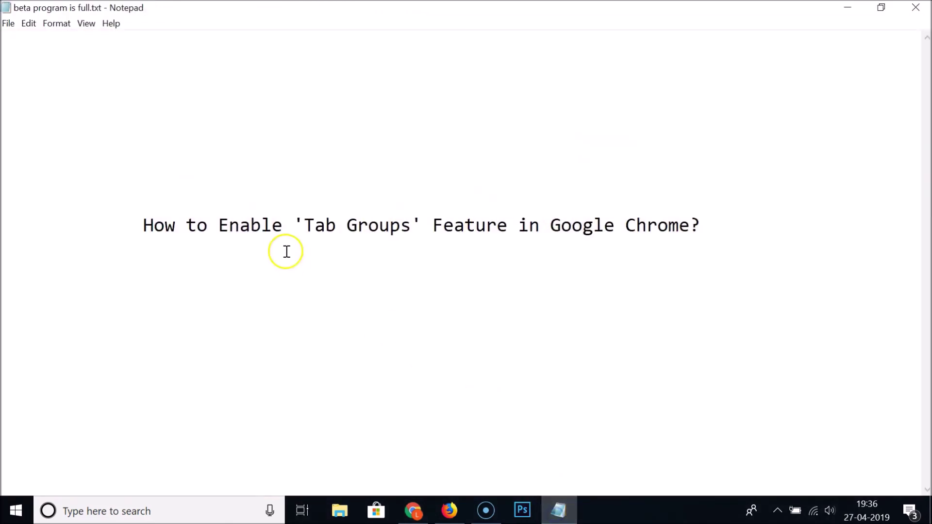
pyautogui.click(238, 229)
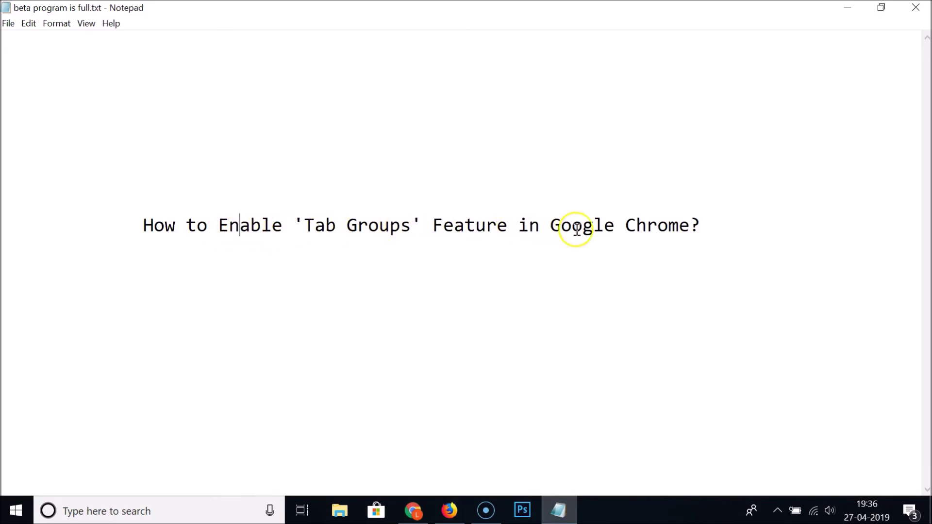